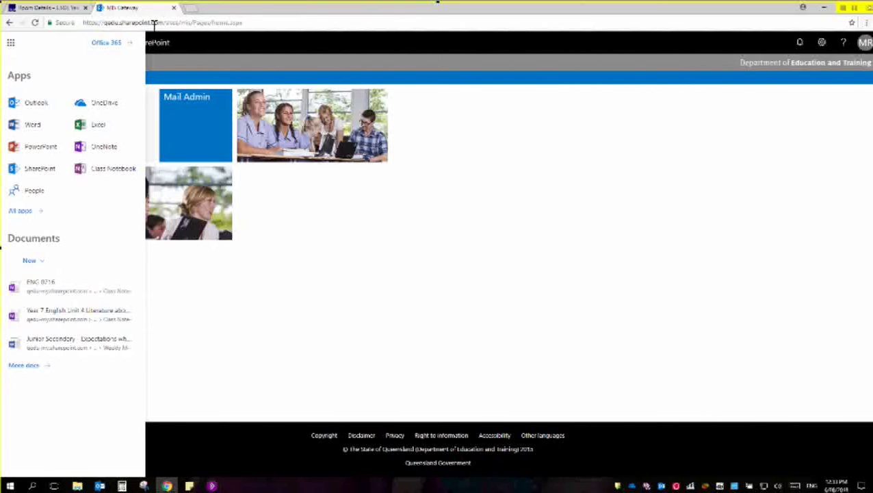
- Go to mis.eq.edu.au in the browser to load the MIS Gateway page
left_click(206, 22)
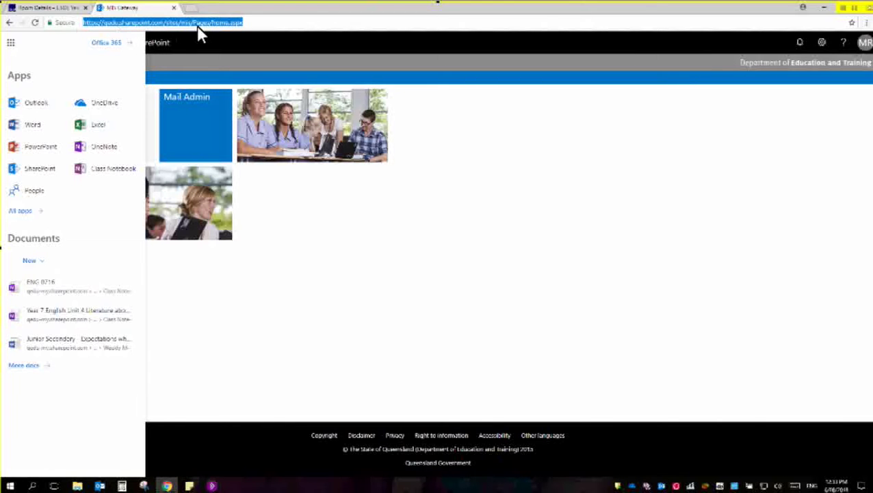
type("mi")
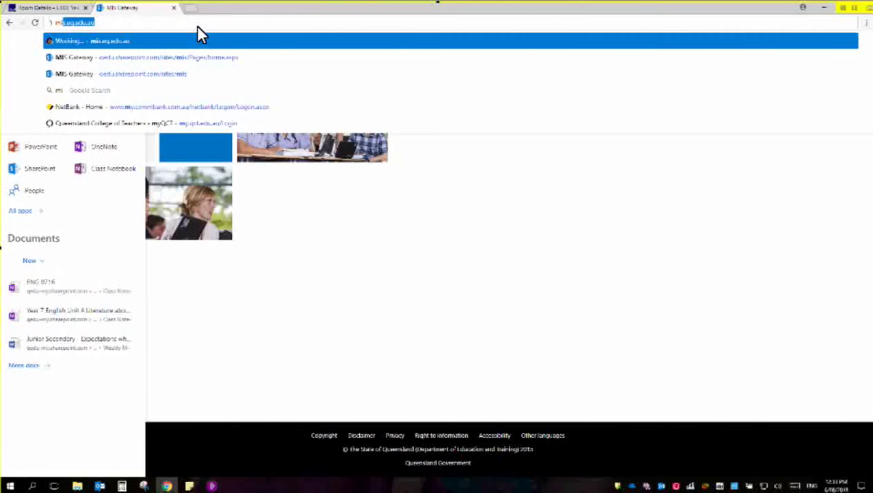
type("s")
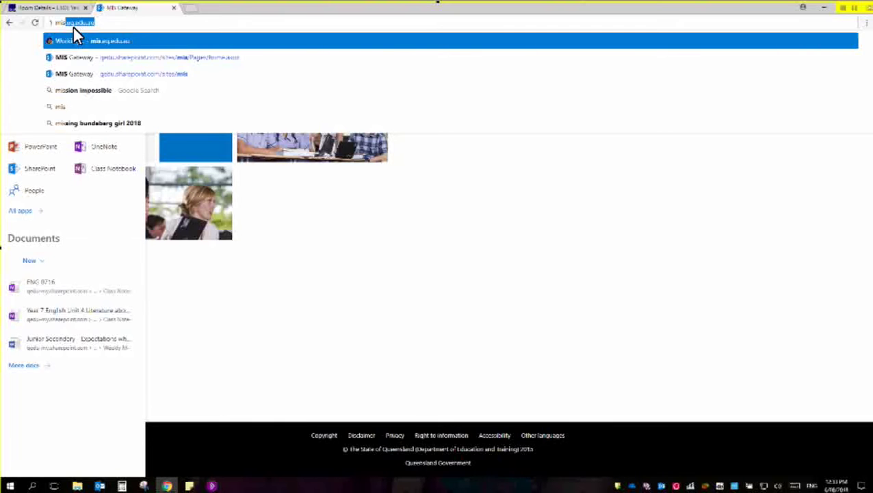
key("Return")
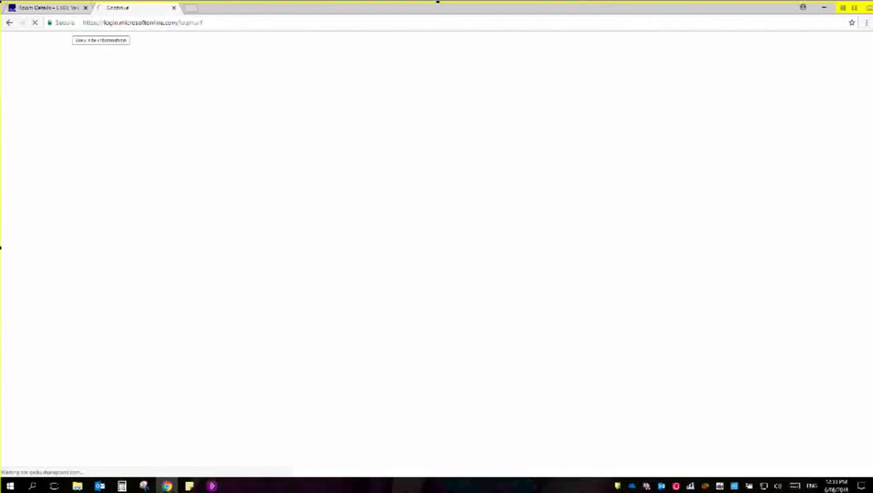
left_click(211, 486)
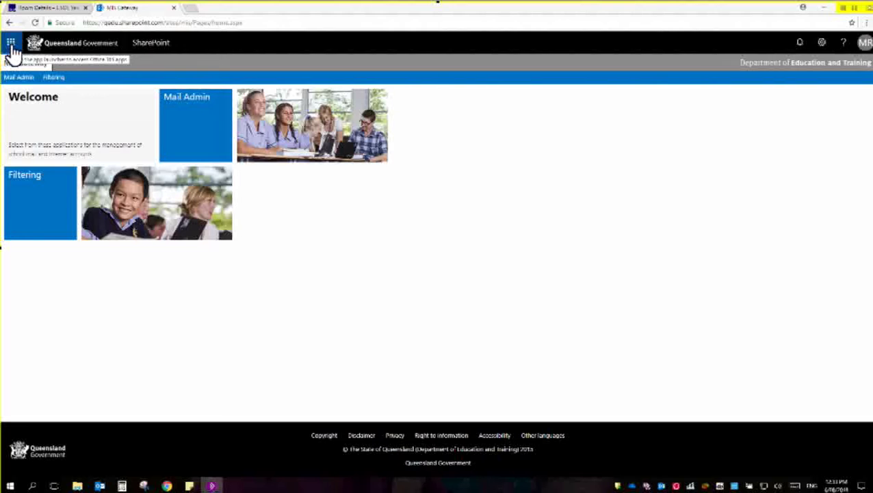
- Open OneDrive from the Office 365 apps and look through the files shared with the account
left_click(11, 44)
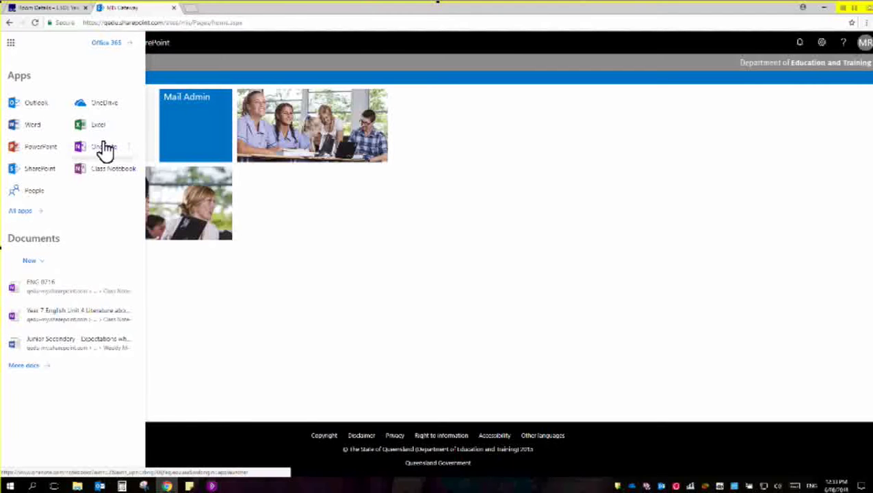
left_click(106, 104)
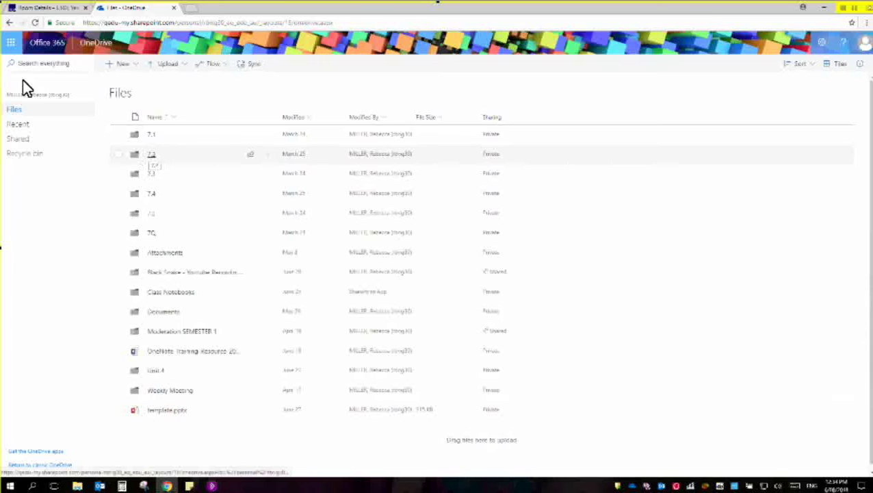
left_click(14, 140)
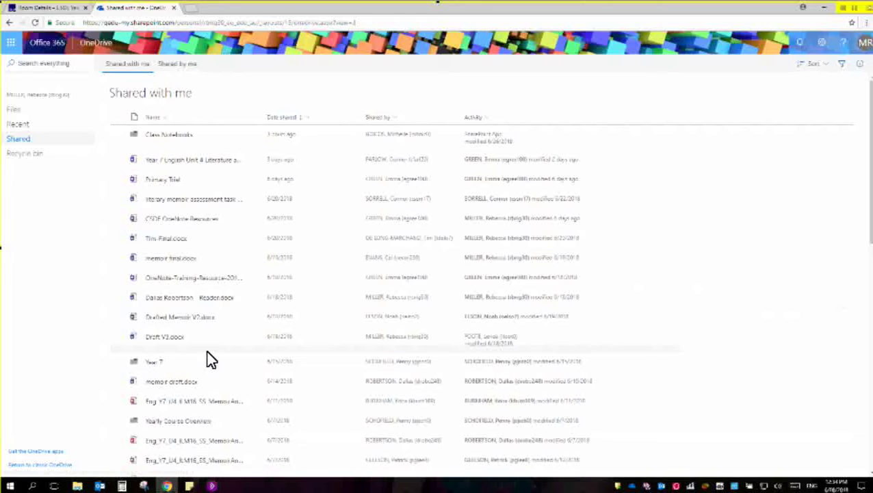
scroll(210, 359, "down", 1)
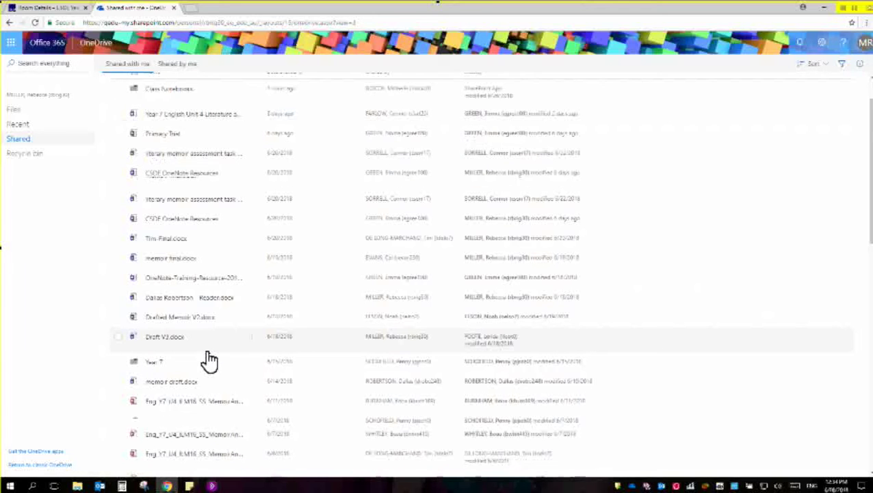
scroll(210, 359, "down", 3)
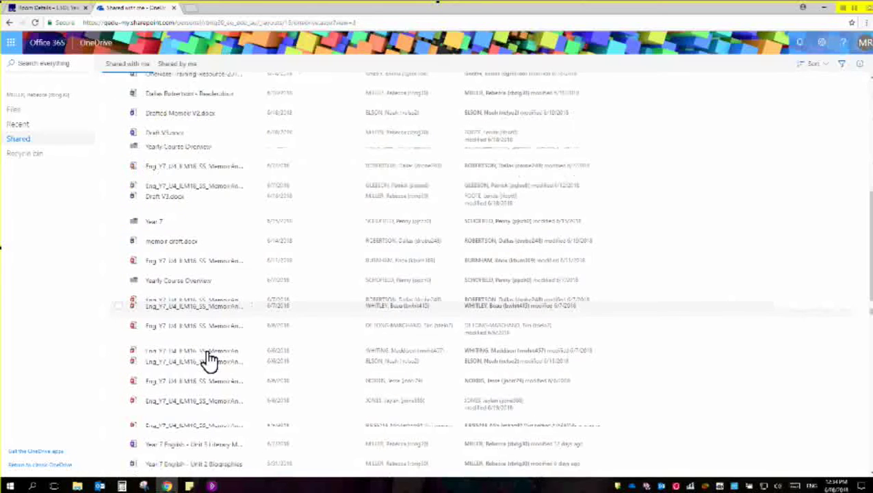
scroll(210, 359, "down", 2)
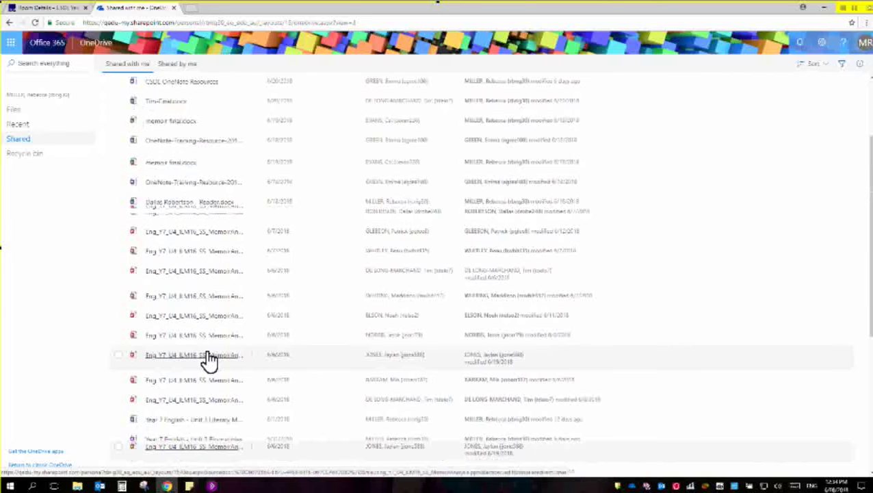
scroll(210, 359, "up", 2)
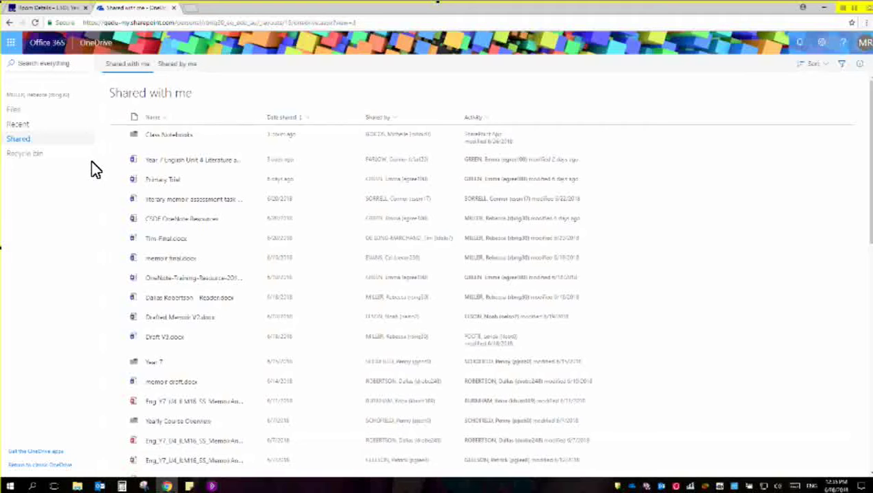
- Switch to OneNote Online and open the notebook Year 7 English Unit 4 Literature about Australia
left_click(11, 43)
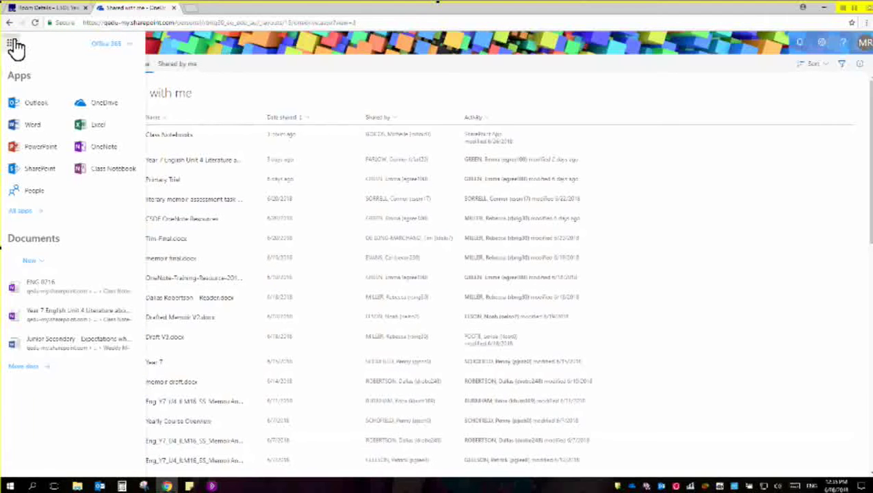
left_click(102, 147)
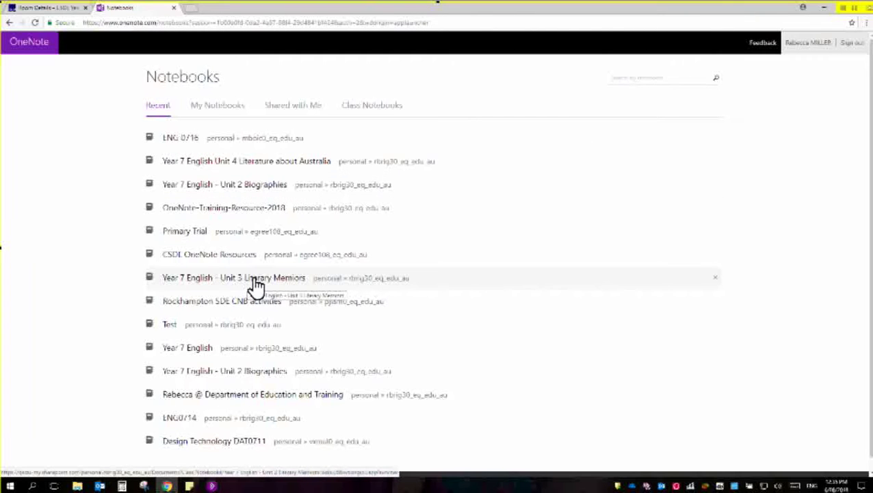
left_click(253, 167)
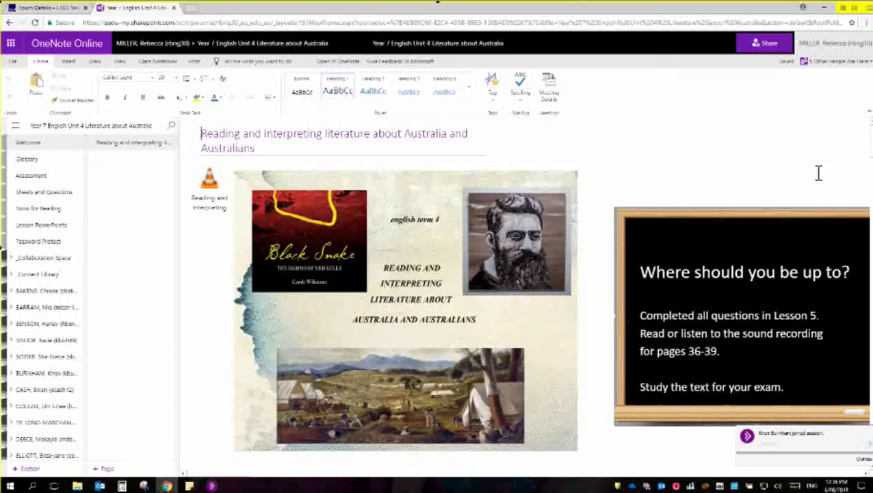
- Check which other people are in the notebook and where they are working, and close the list
left_click(860, 65)
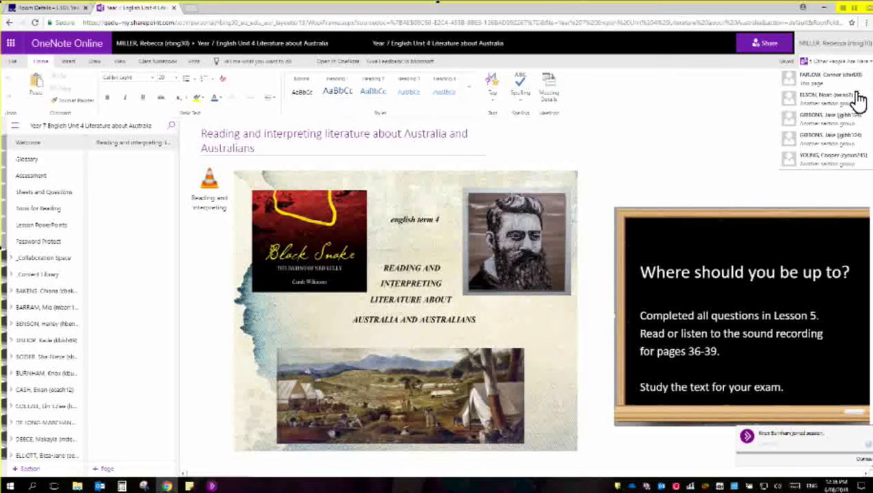
left_click(852, 139)
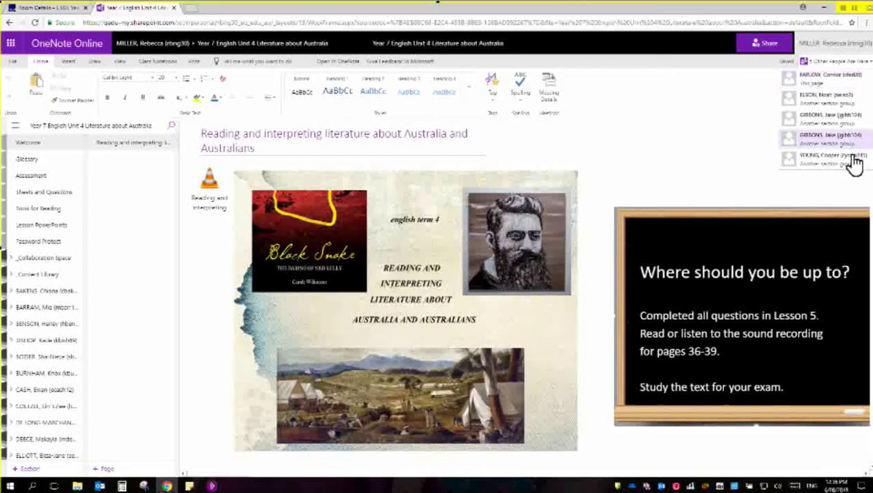
left_click(865, 67)
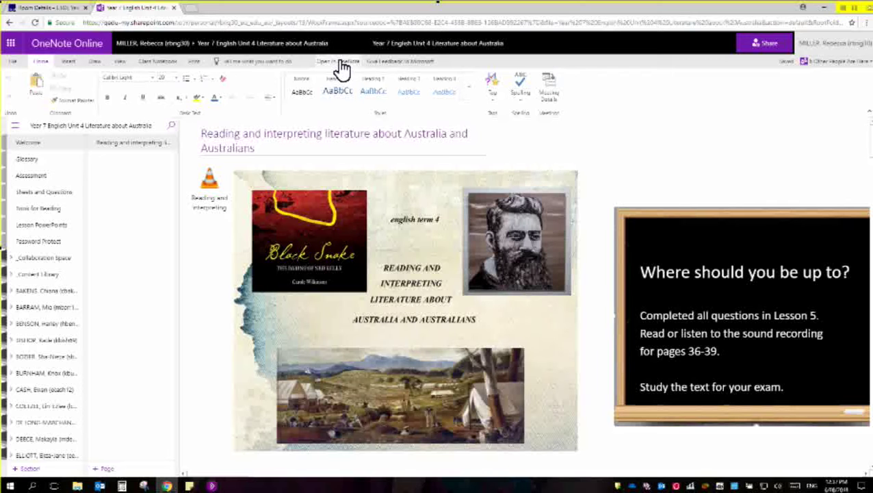
- Open the Welcome section in the first student's section group and switch to the OneNote desktop app with it
left_click(52, 295)
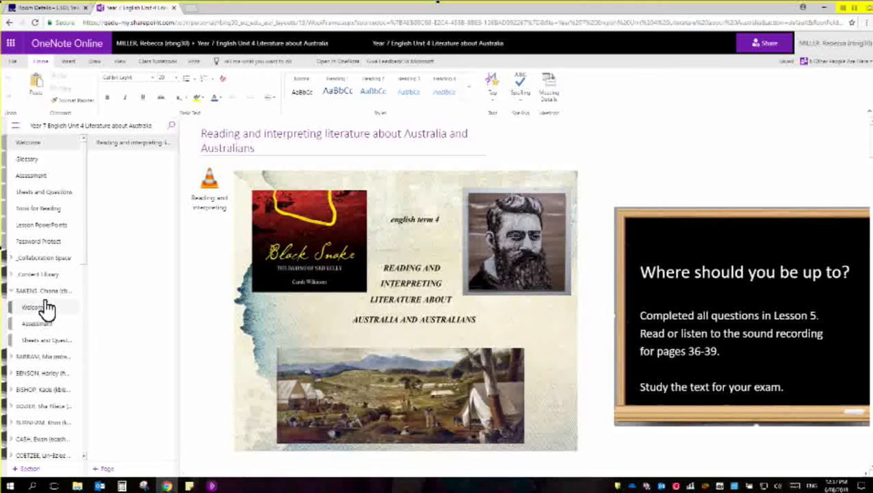
left_click(58, 306)
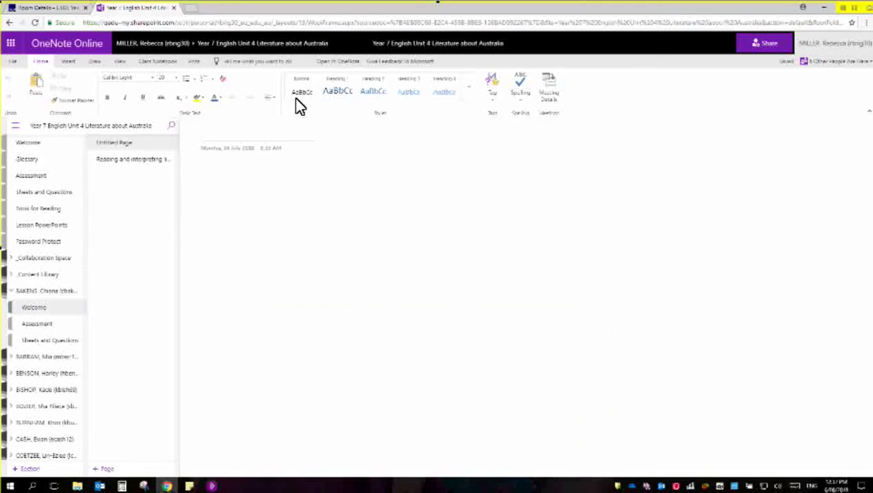
left_click(335, 61)
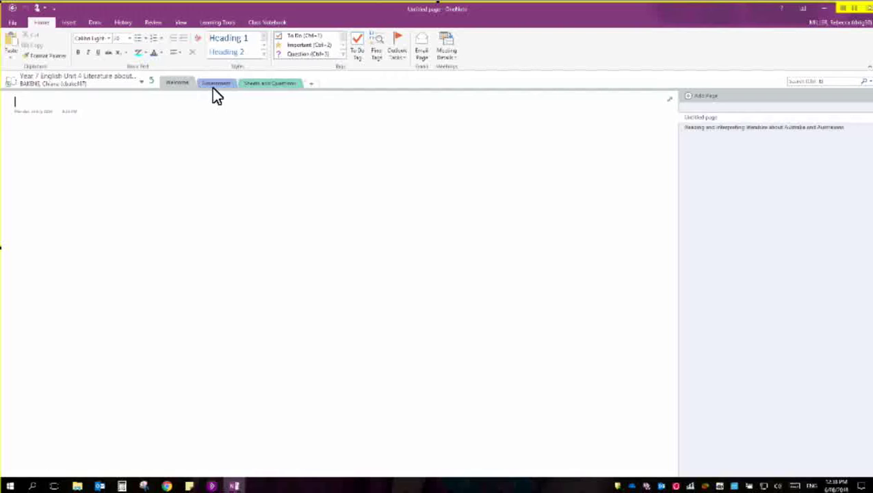
- Remove the untitled page from the student's Sheets and Questions section
left_click(266, 85)
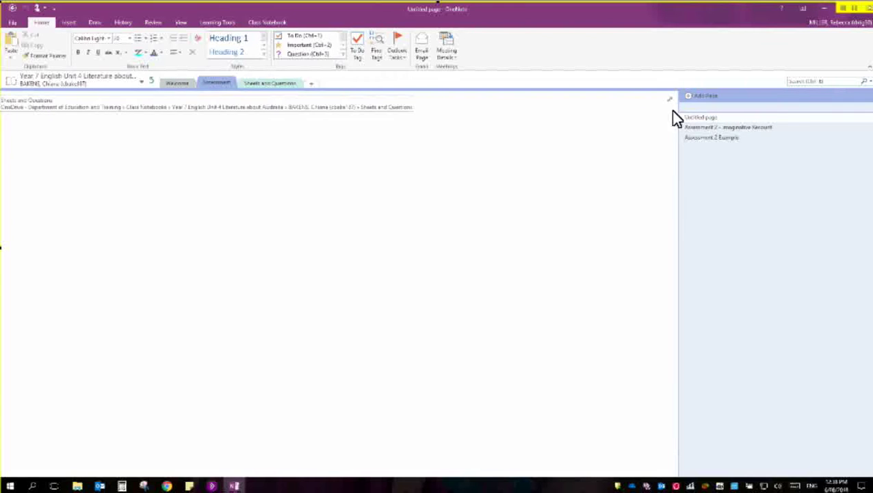
right_click(715, 118)
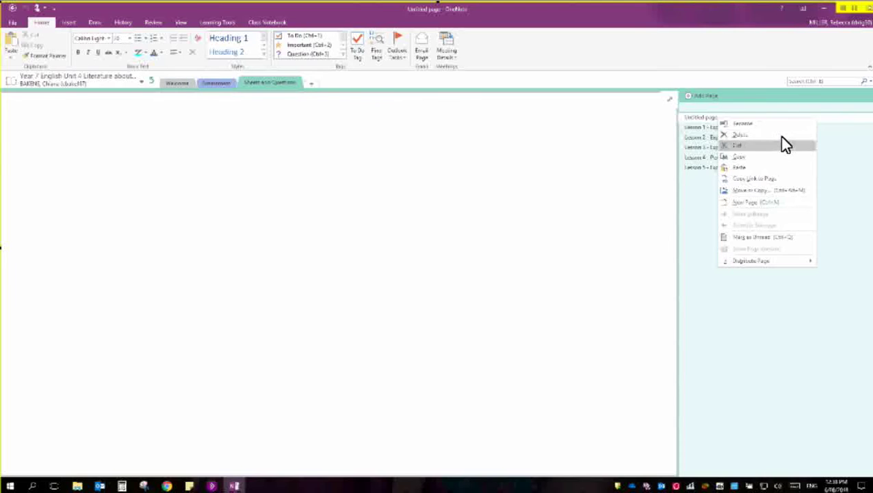
left_click(779, 141)
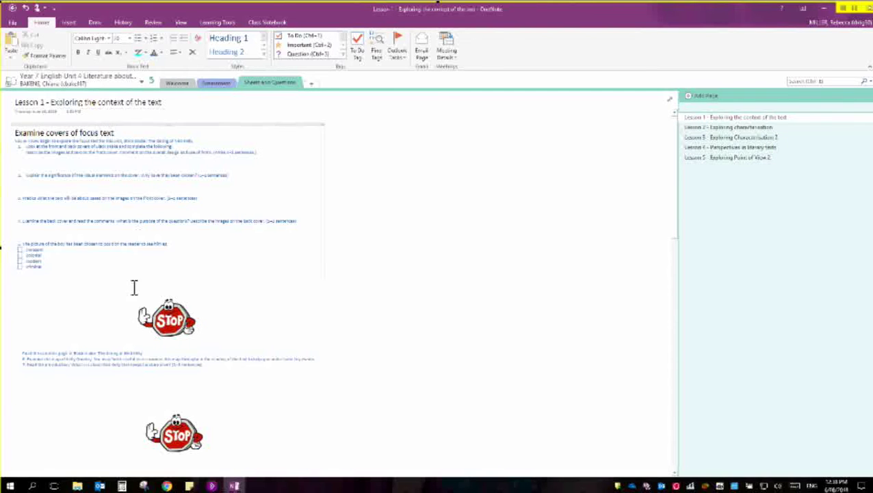
- View the student's Assessment 2 - Imaginative Recount page and return to the notebook's main Welcome section
left_click(213, 83)
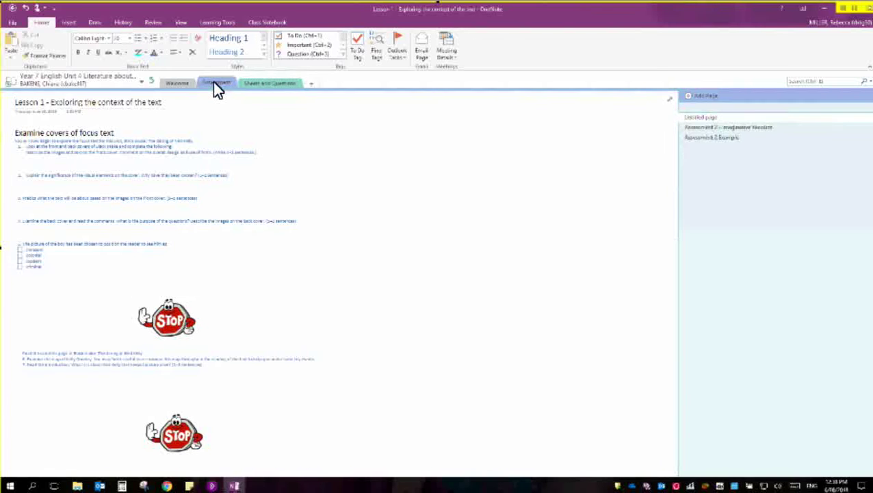
left_click(708, 130)
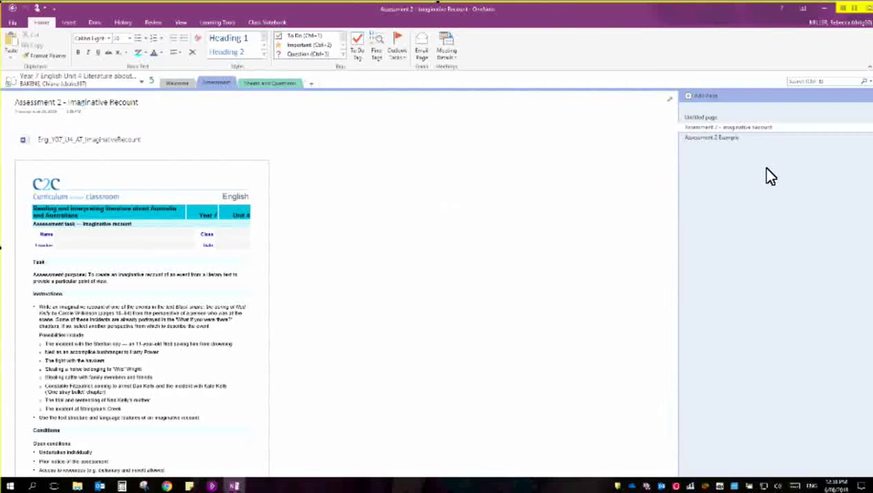
left_click(153, 89)
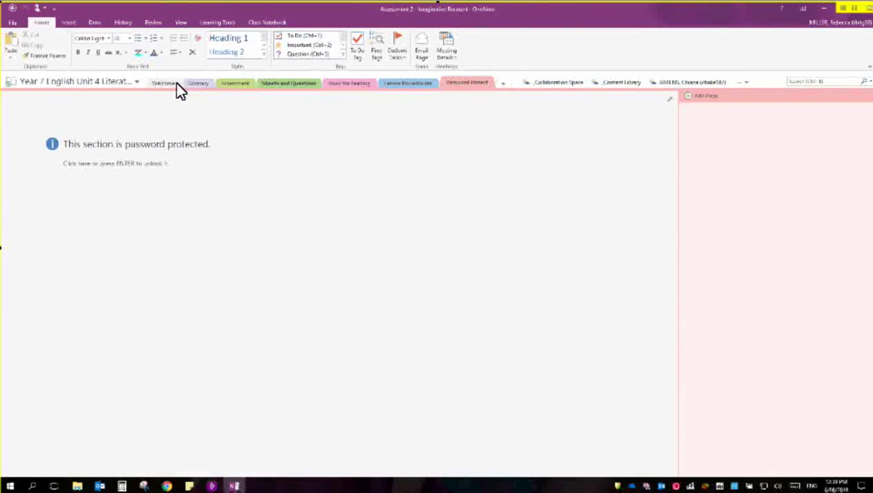
left_click(176, 83)
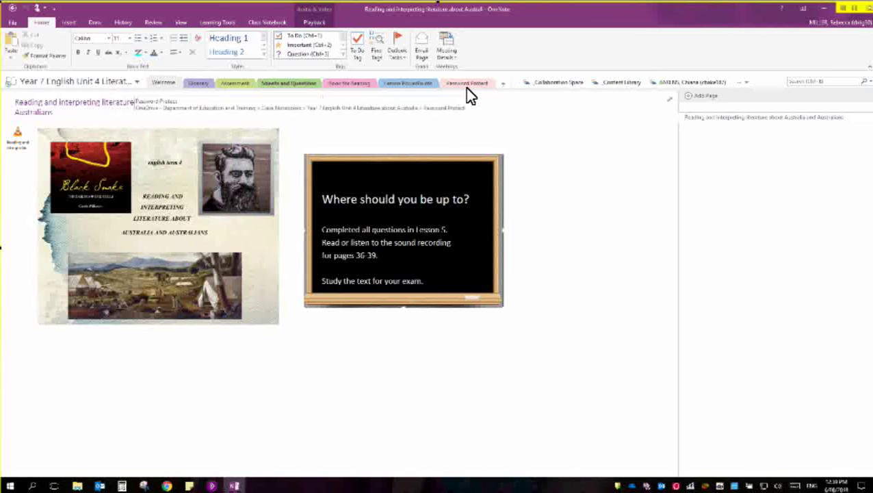
- View the Black Snake text with the zoom options shown, and open the Sound Recordings page
left_click(340, 82)
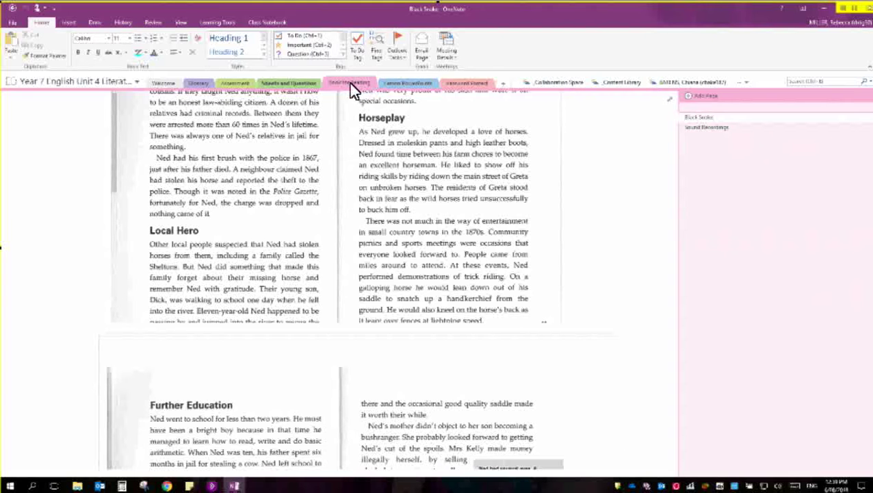
left_click(181, 22)
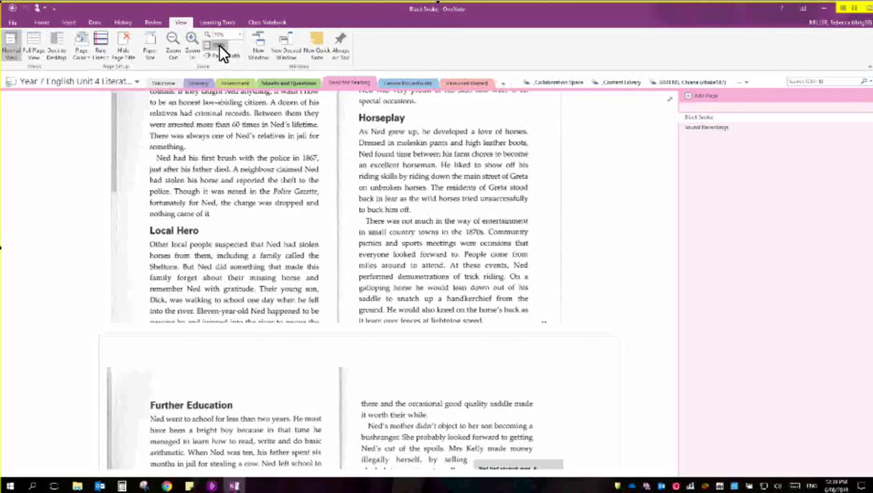
left_click(708, 129)
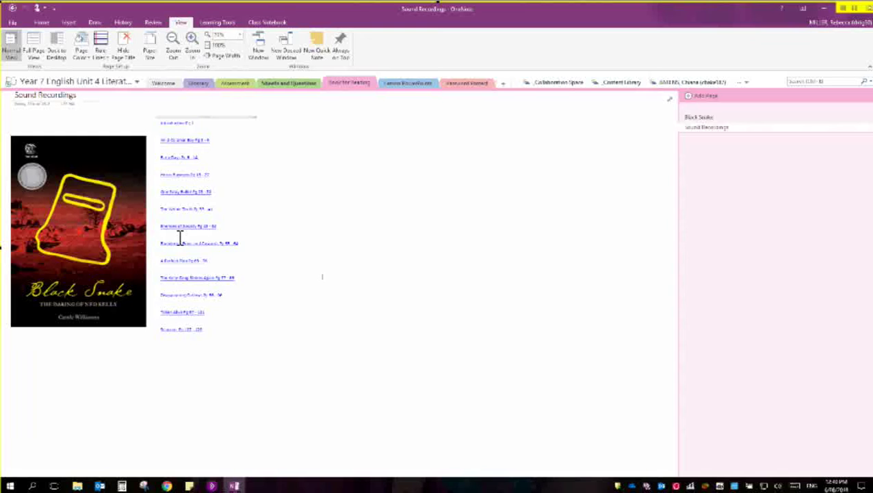
- View the Glossary section and the list of remaining student section groups
left_click(190, 83)
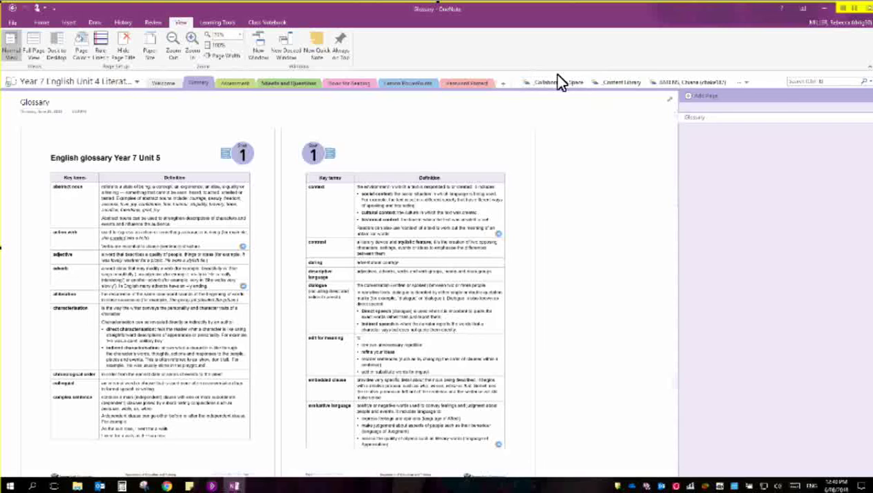
left_click(745, 82)
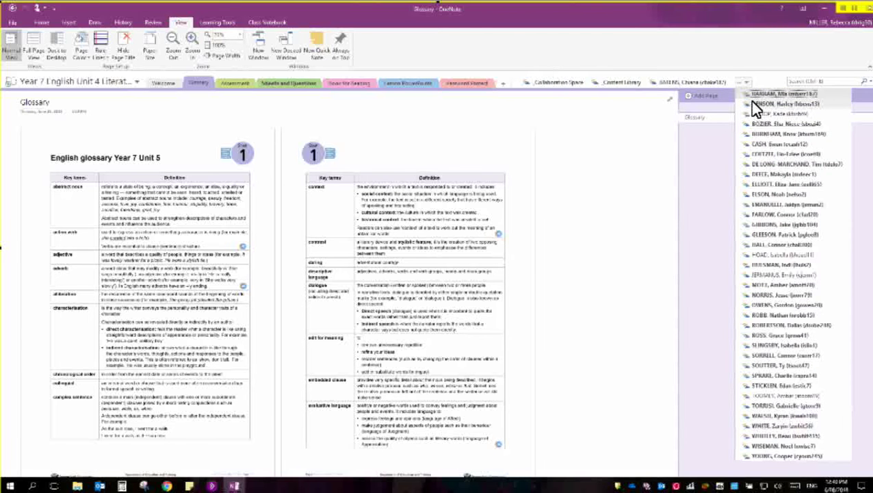
left_click(751, 71)
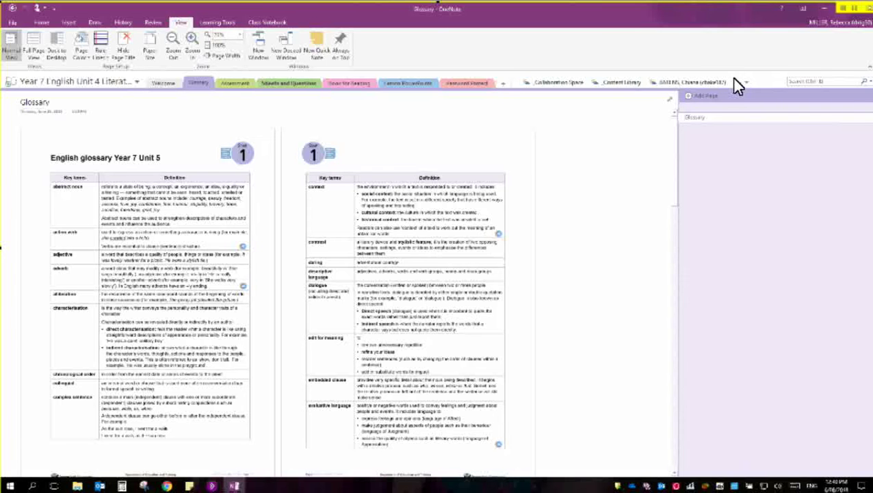
- Open the notebook's main Assessment section
left_click(235, 81)
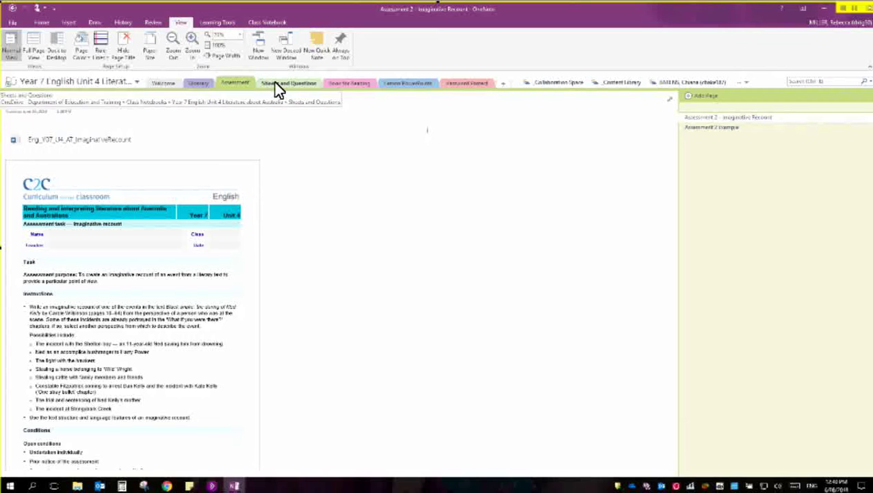
- View the Lesson 5 - Exploring Point of View 2 page in the Lesson PowerPoints section
left_click(409, 83)
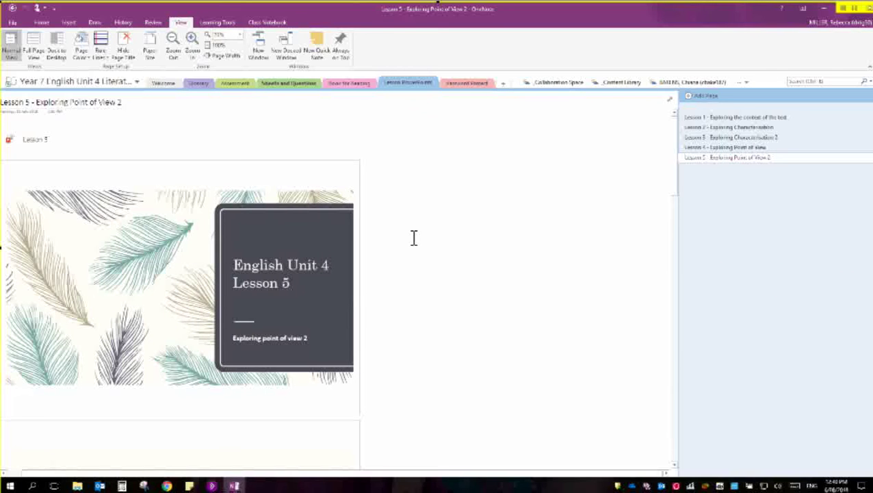
scroll(414, 238, "down", 3)
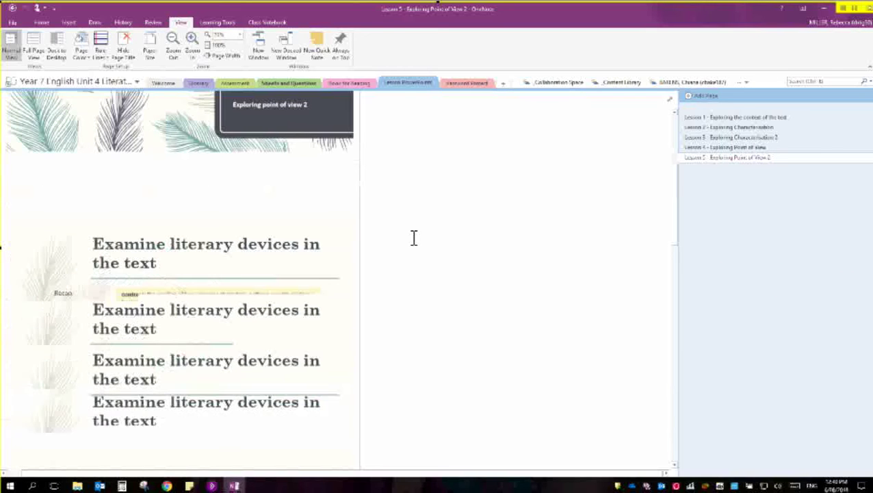
scroll(413, 238, "up", 3)
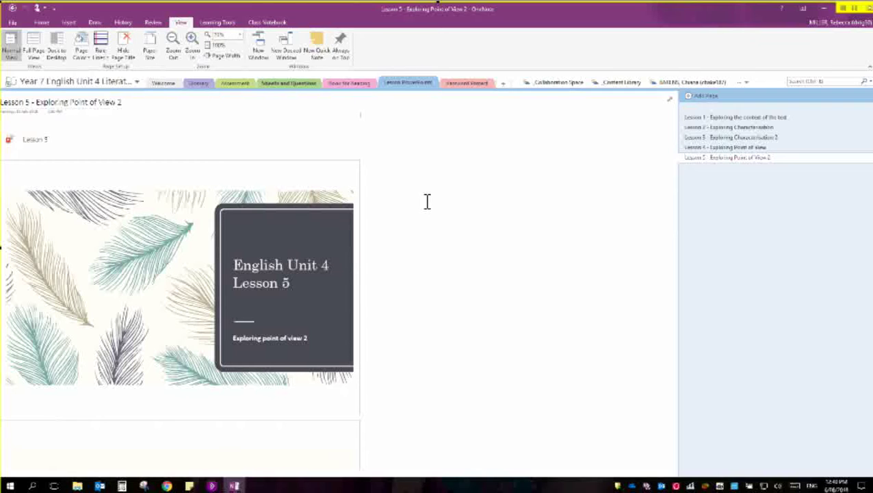
- View the list of available notebooks, and select the audio recording on the main Welcome section's page
left_click(137, 81)
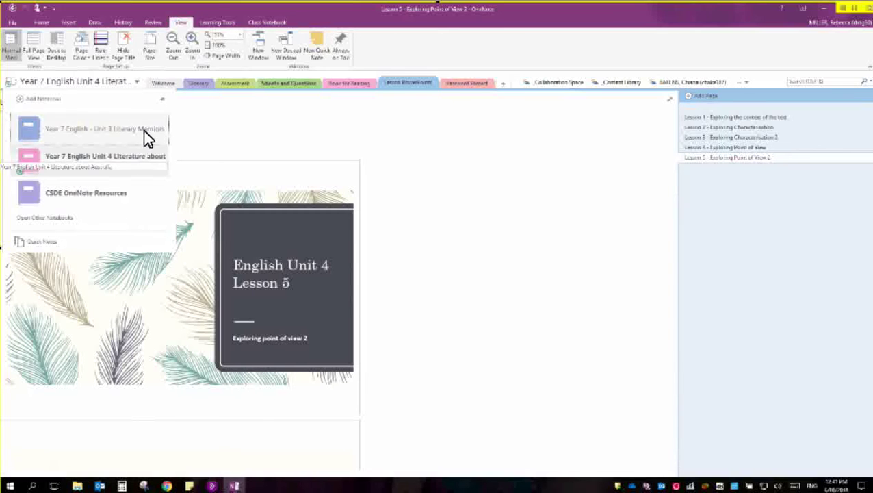
left_click(491, 127)
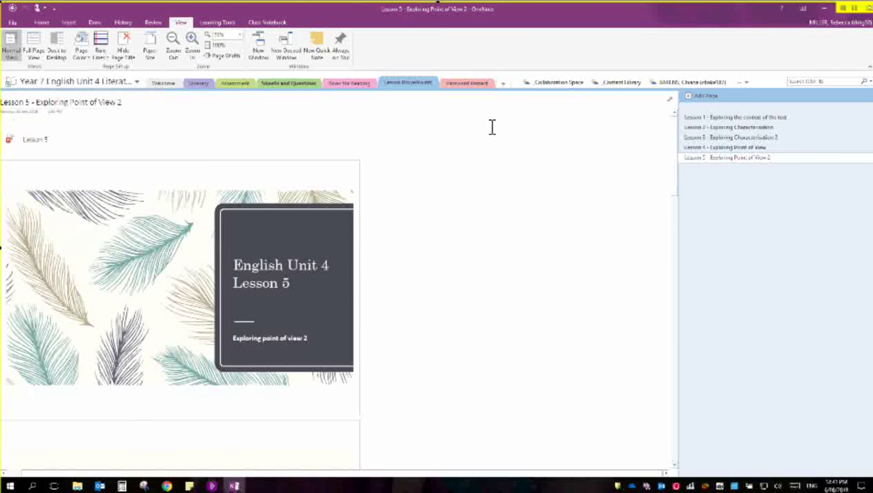
left_click(163, 82)
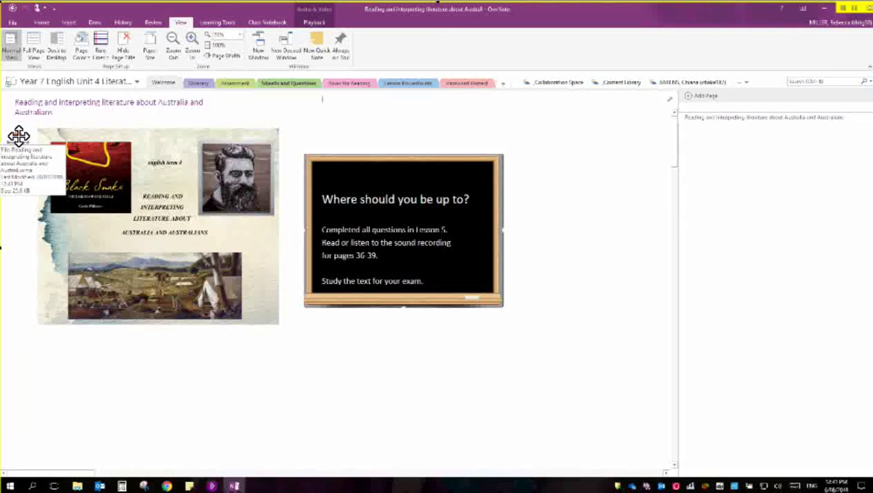
left_click(20, 134)
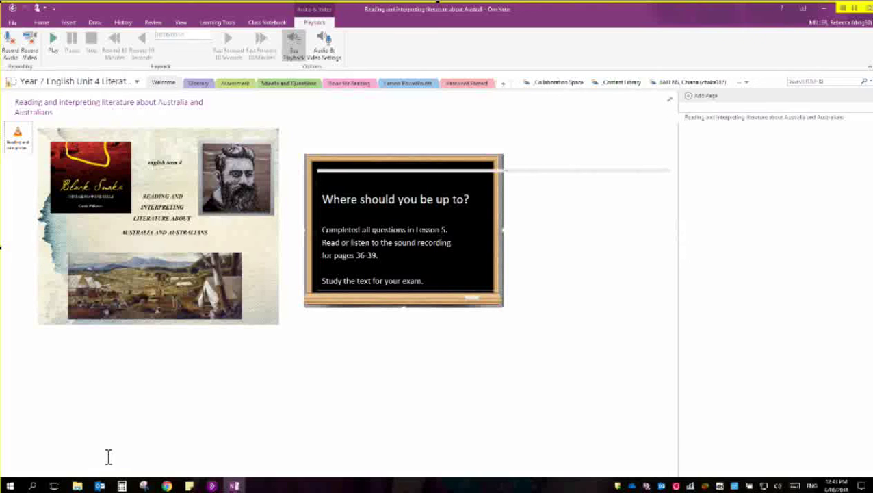
- Switch to OneNote Online in Chrome, dismiss the dialog over the notebook, and view the list of Office 365 apps
left_click(167, 485)
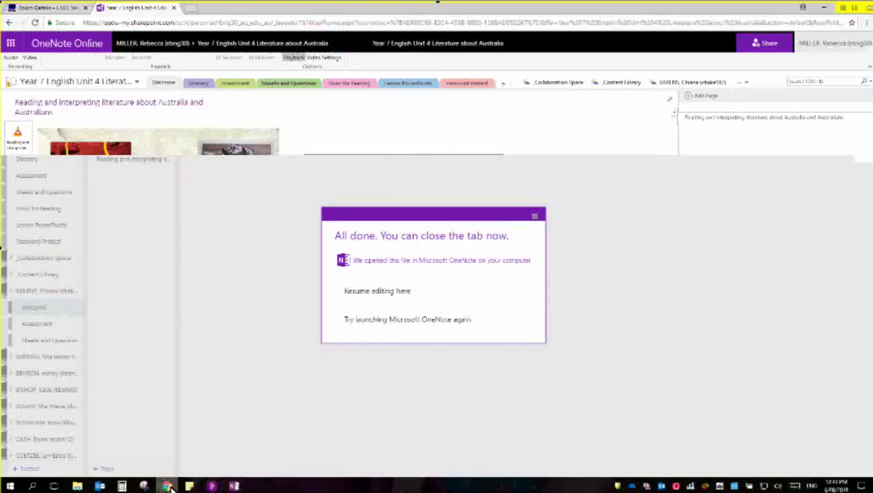
left_click(535, 216)
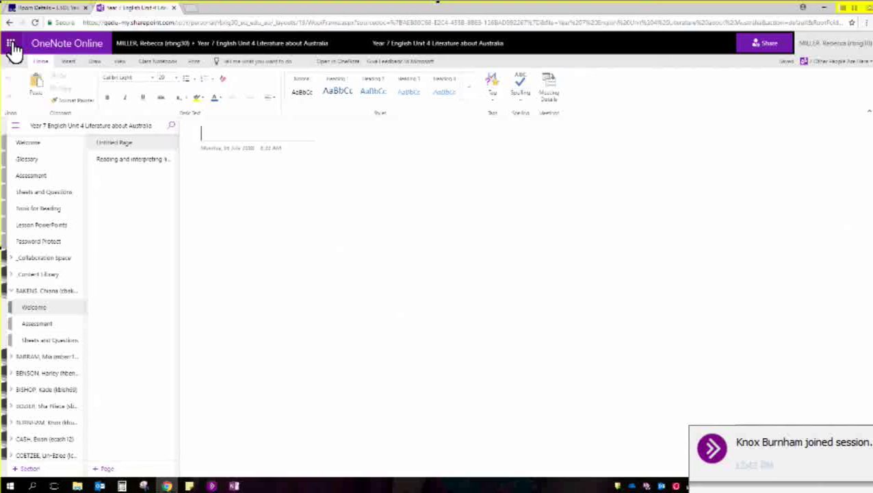
left_click(10, 43)
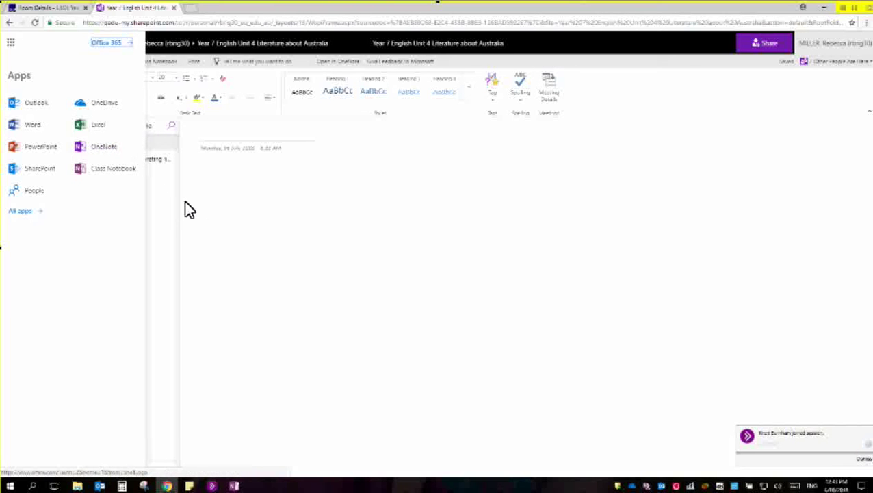
left_click(153, 230)
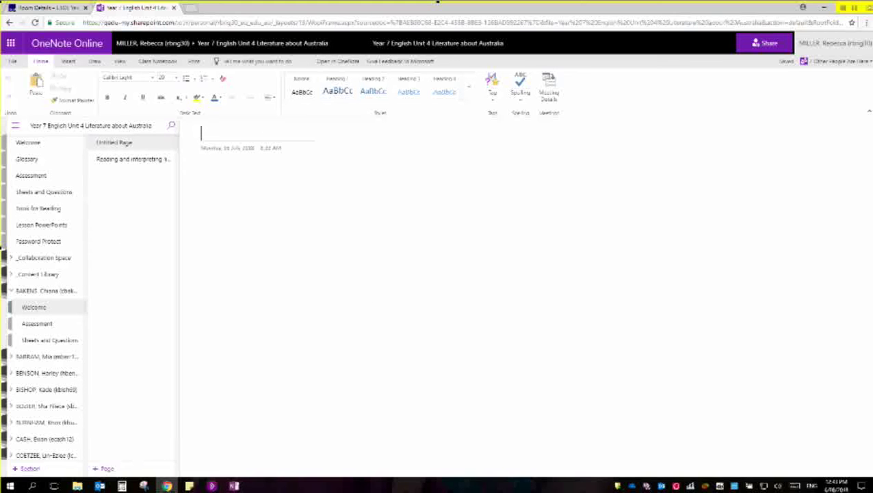
- Switch back to the OneNote desktop app and view the Dictate language options in Learning Tools
left_click(234, 485)
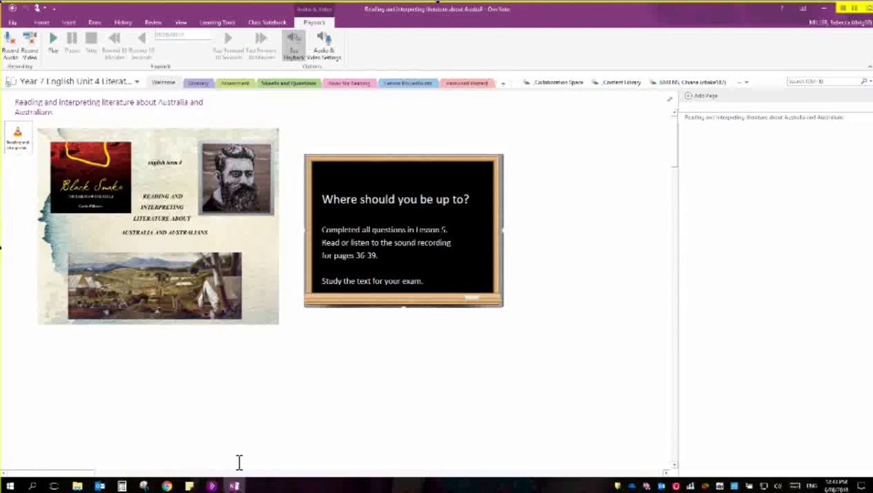
left_click(221, 25)
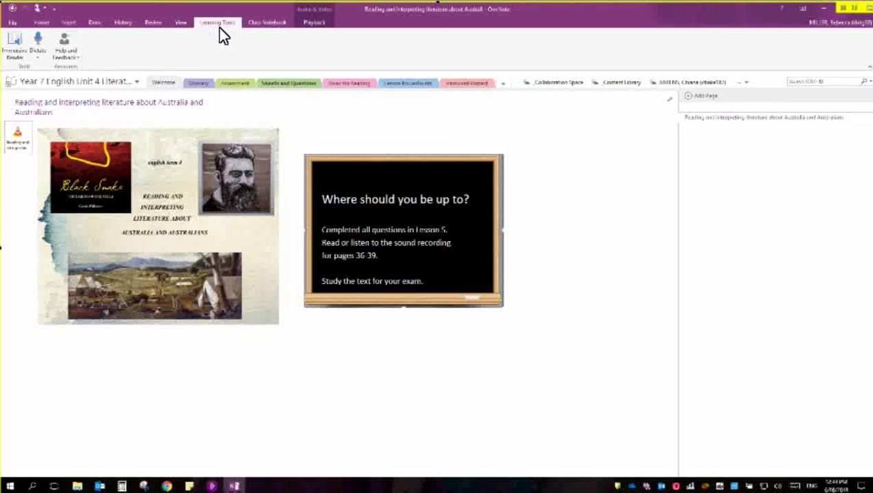
left_click(38, 58)
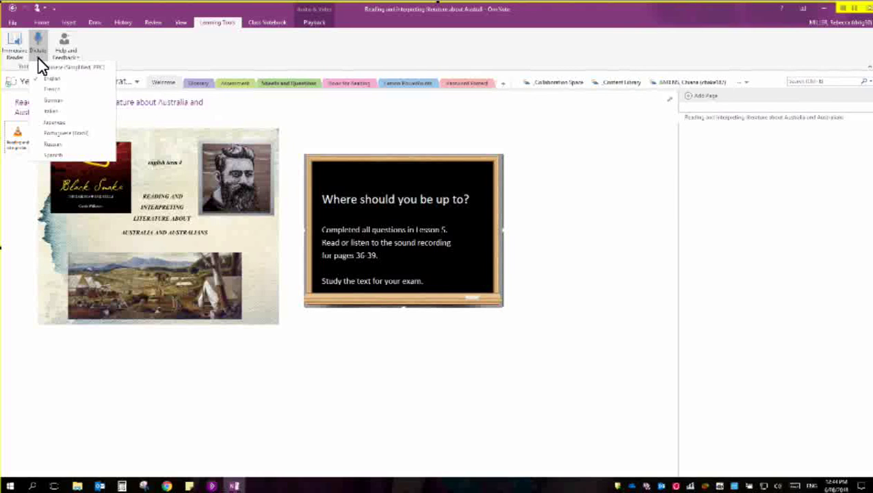
left_click(370, 357)
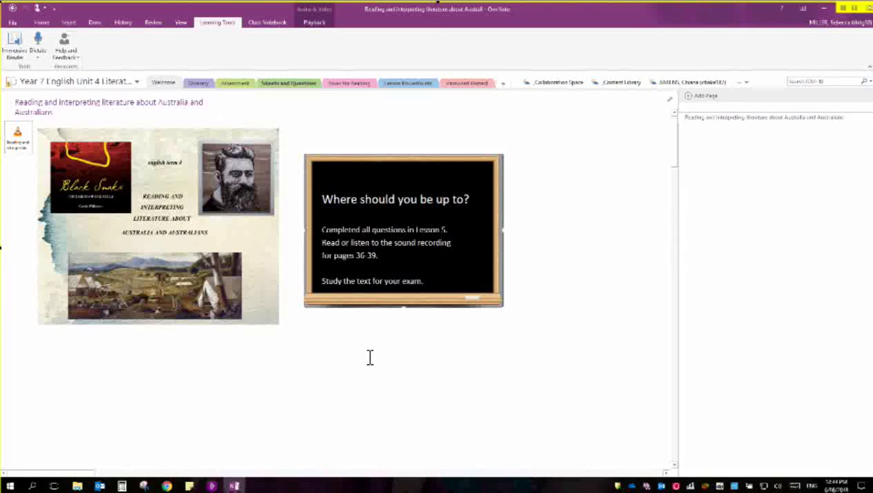
left_click(40, 59)
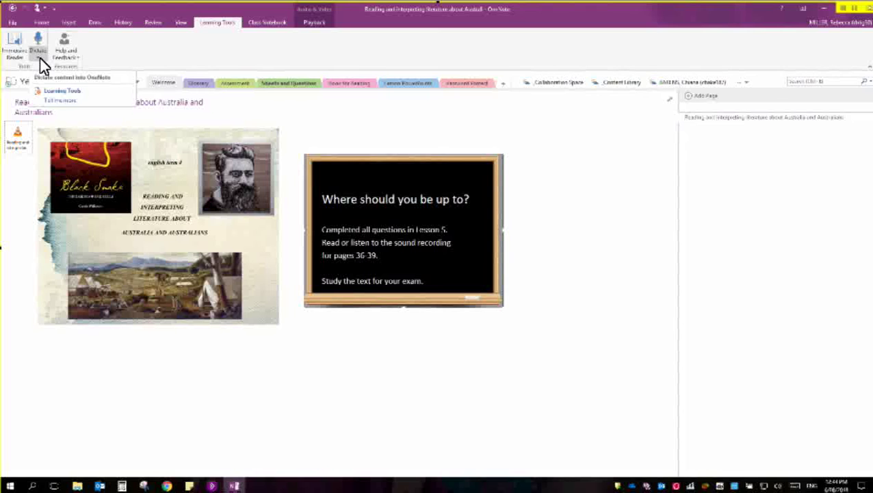